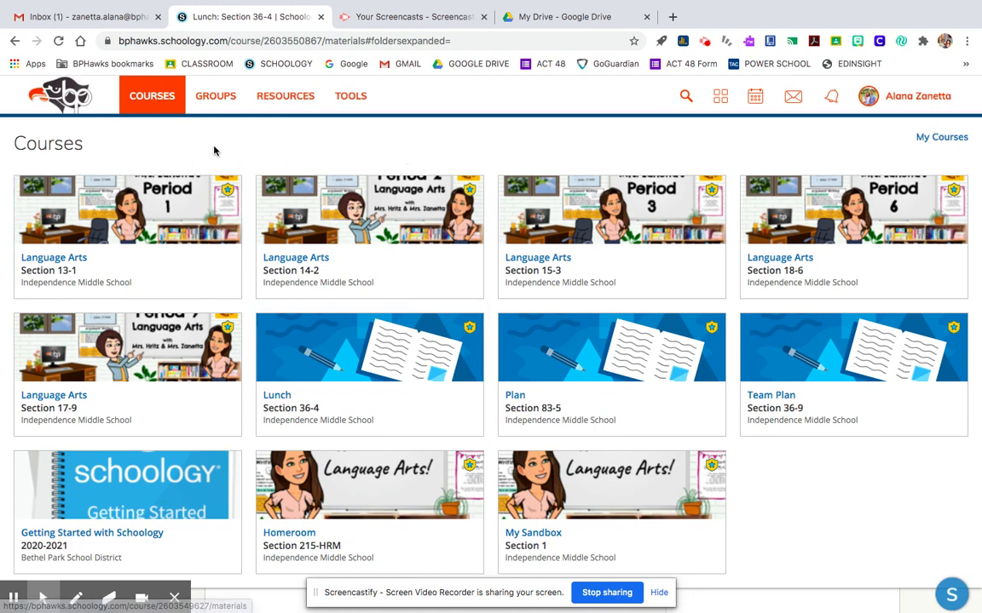
# - Create a new page in the Lunch course with the suggested Language Arts welcome title
pyautogui.click(331, 385)
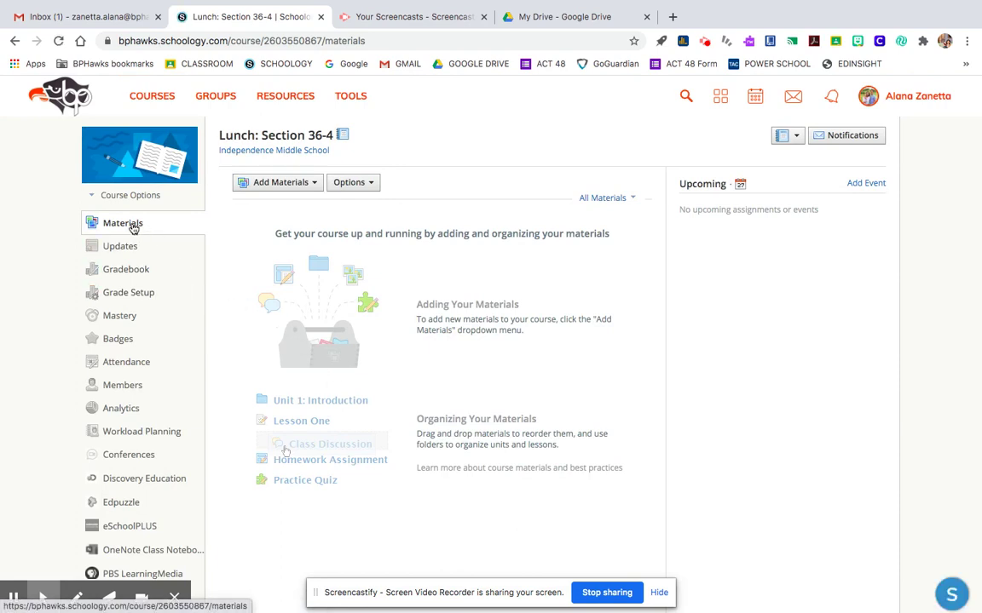
pyautogui.click(281, 183)
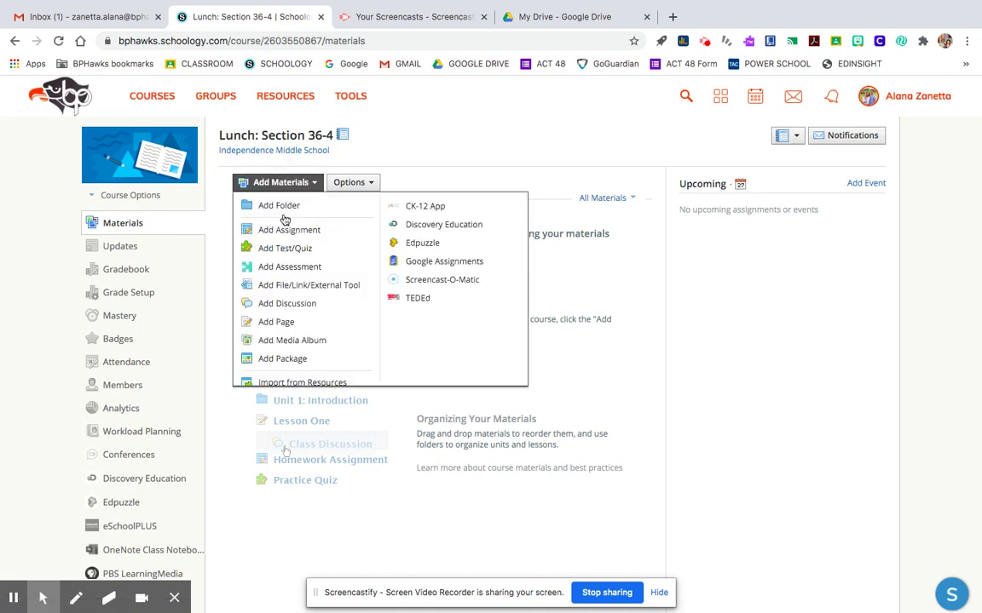
pyautogui.click(287, 322)
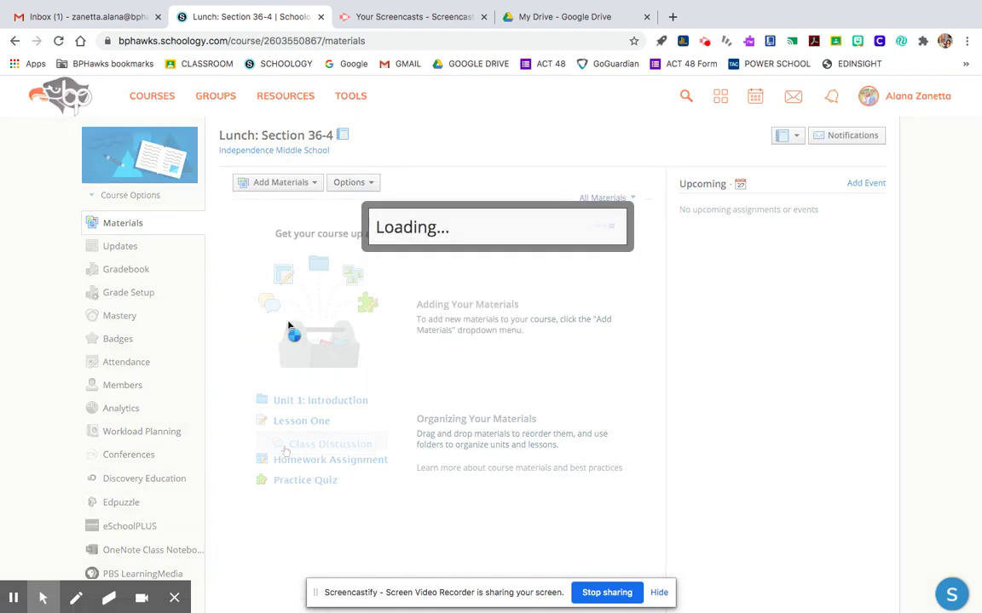
pyautogui.write('Welcome to LA with Mrs. Hritz and Mrs. Zanetta!')
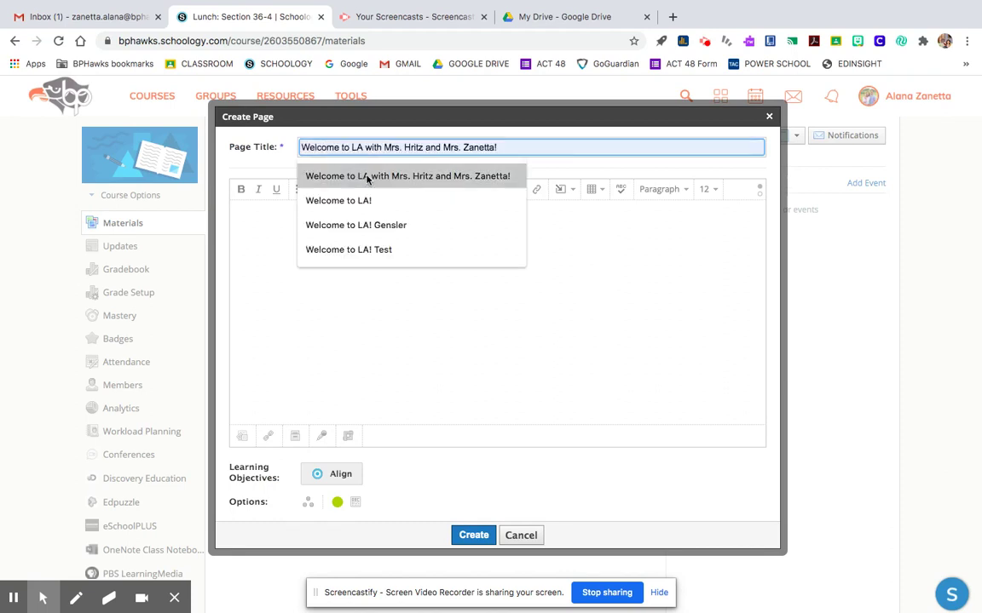
pyautogui.click(368, 175)
pyautogui.click(318, 241)
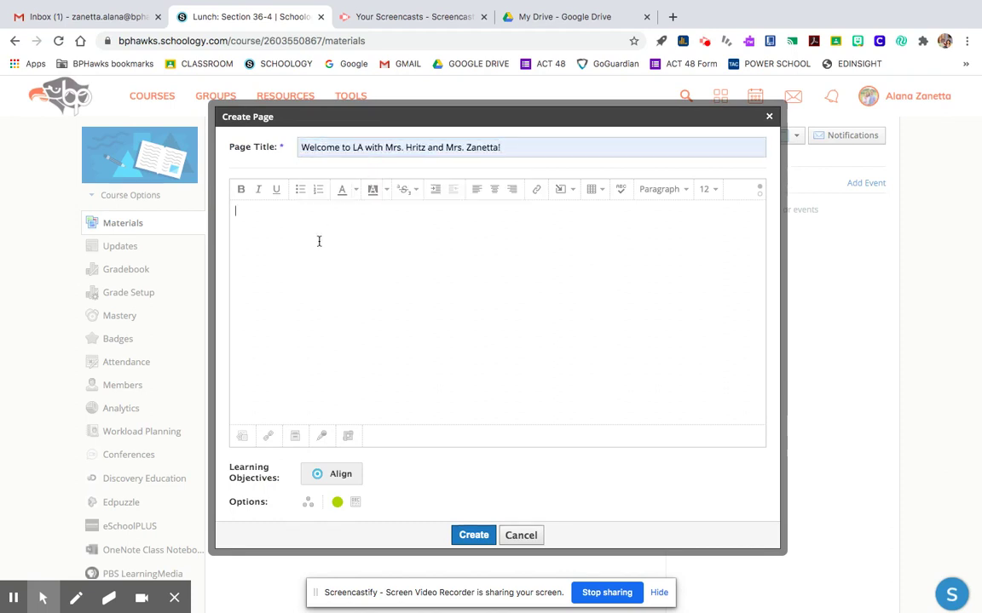
pyautogui.click(564, 193)
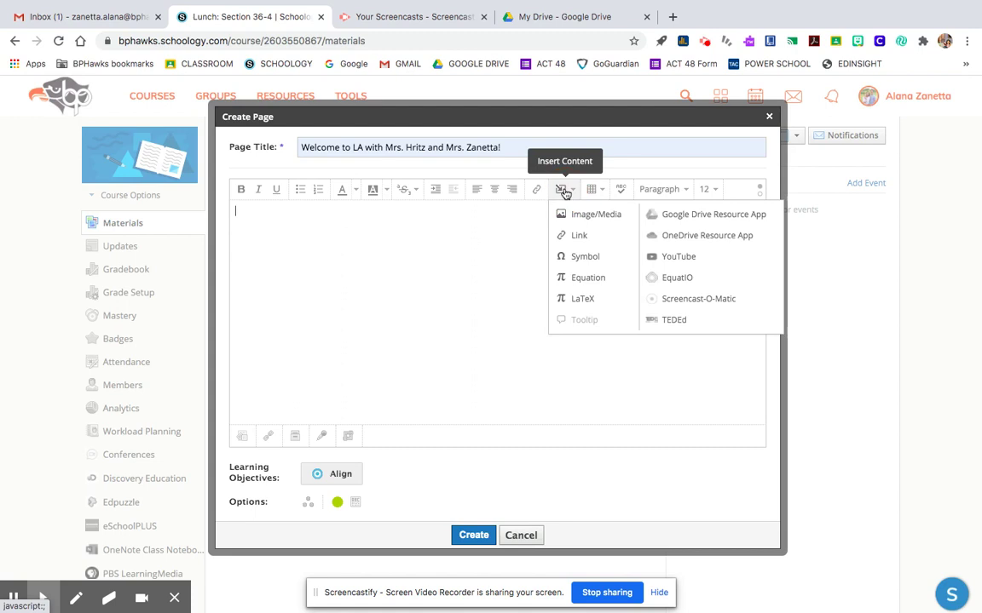
# - Embed the Co-Taught Bitmoji Icon drawing from Google Drive into the page body
pyautogui.click(653, 218)
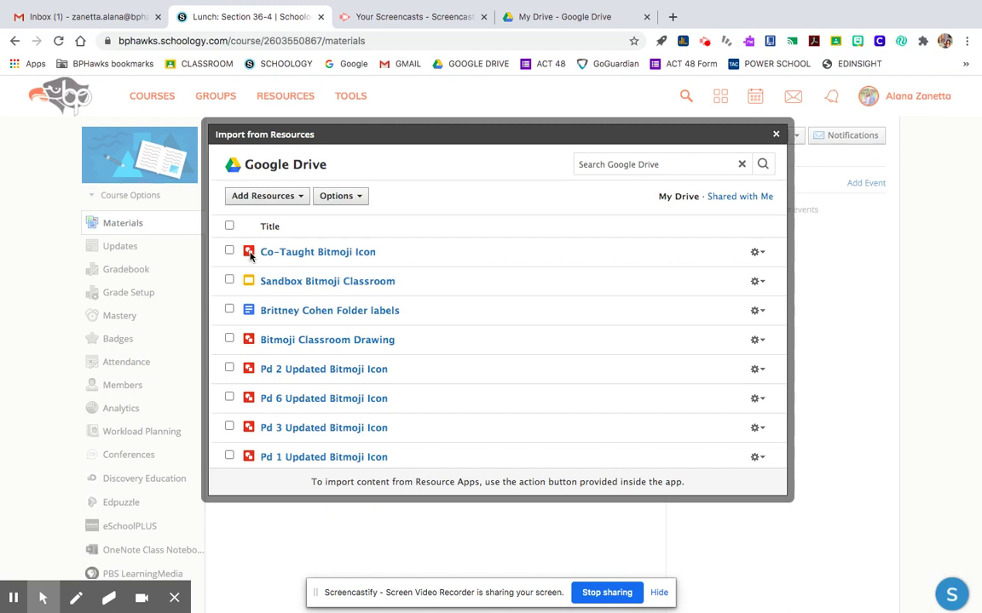
pyautogui.click(229, 252)
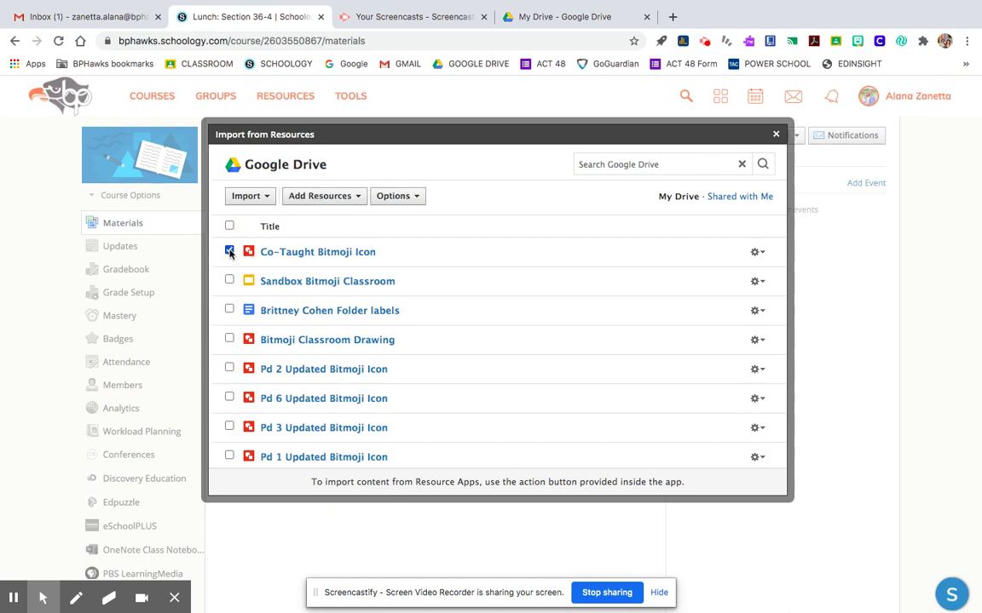
pyautogui.click(253, 199)
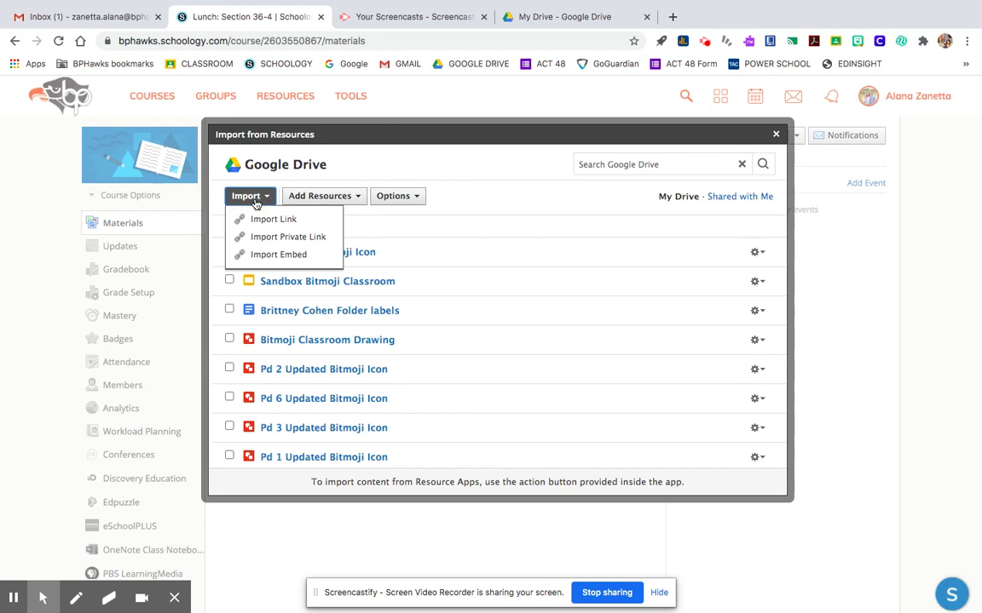
pyautogui.click(266, 254)
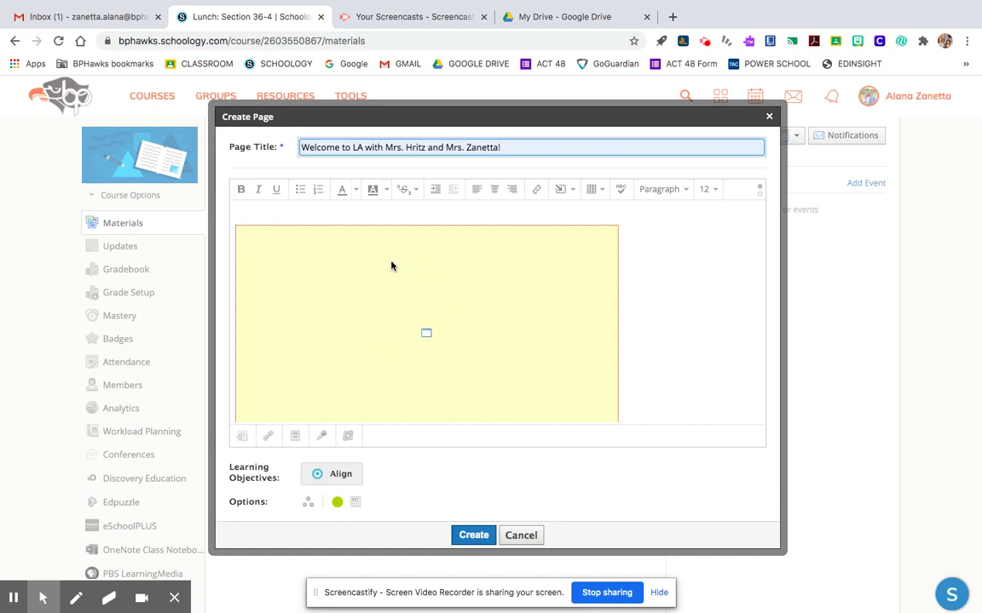
# - Set the embedded drawing to width 958 and height 545 with Constrain proportions turned off
pyautogui.click(244, 237)
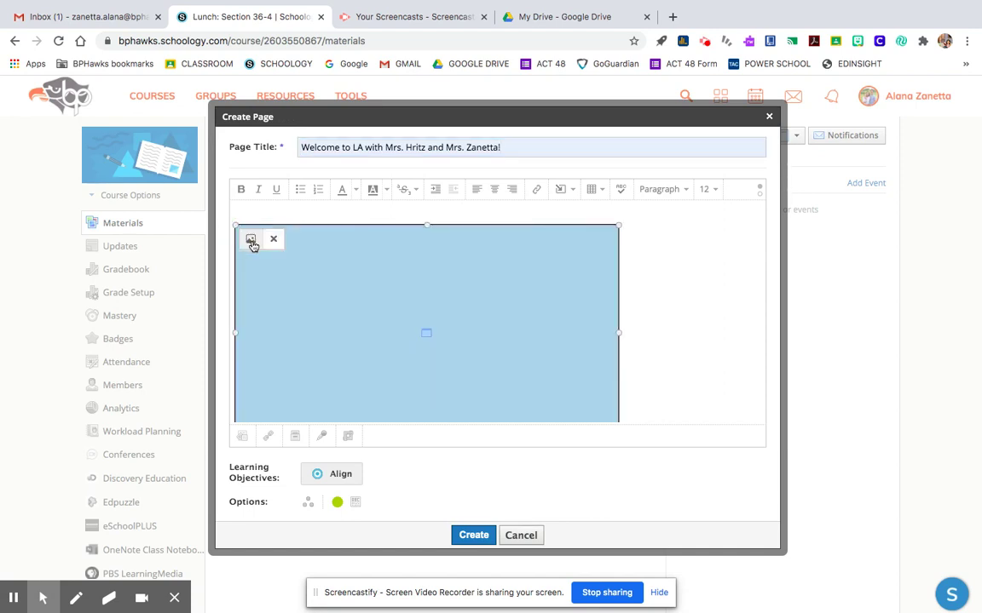
pyautogui.click(251, 242)
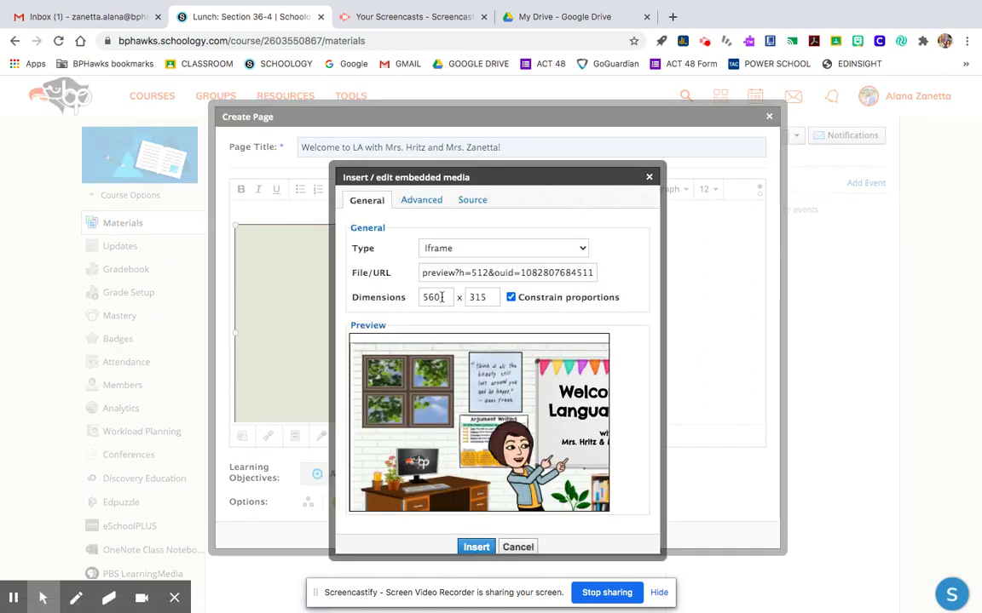
pyautogui.moveTo(440, 297); pyautogui.dragTo(419, 297)
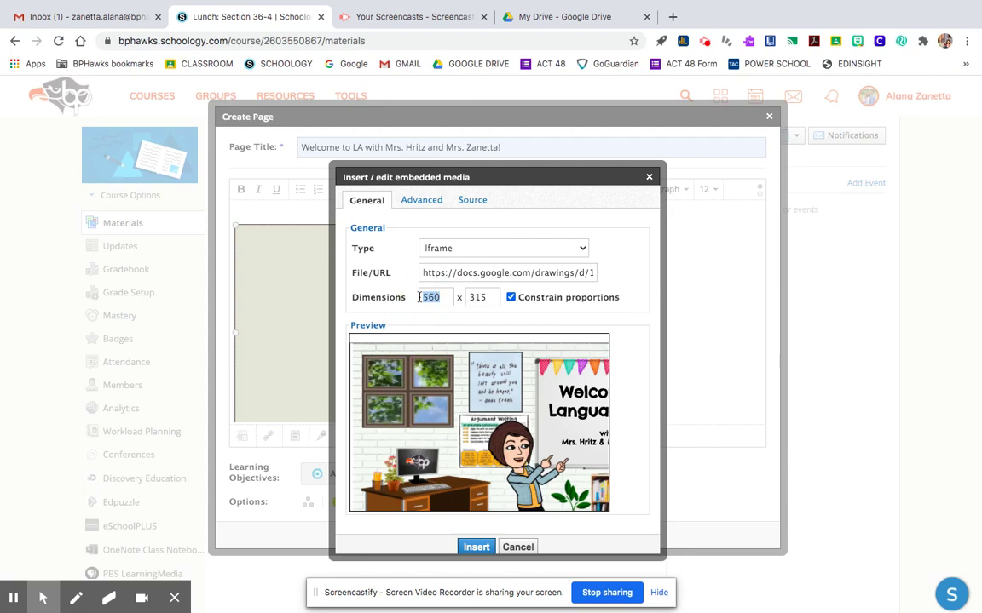
pyautogui.write('958')
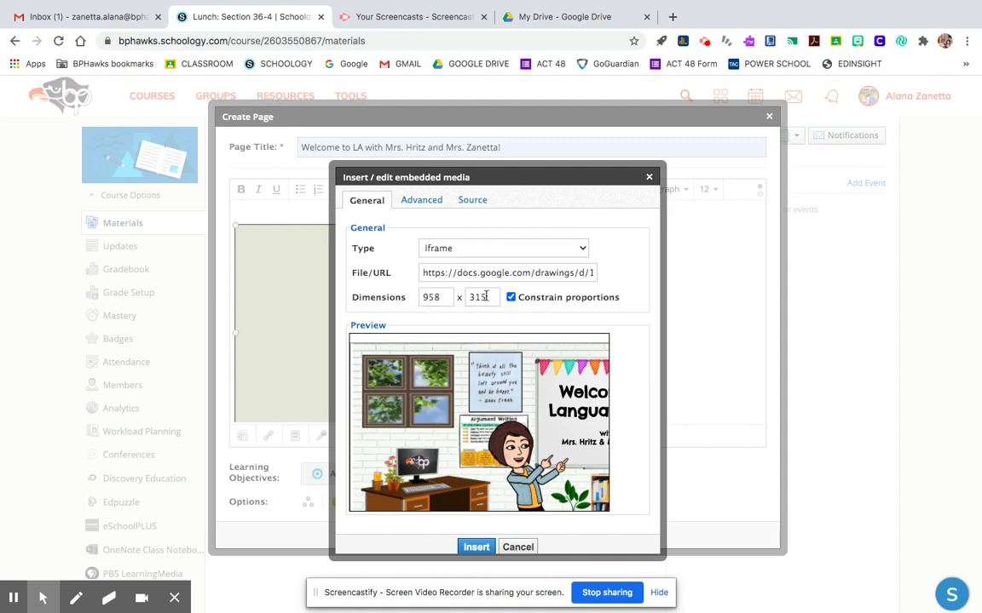
pyautogui.moveTo(490, 297); pyautogui.dragTo(456, 297)
pyautogui.write('5')
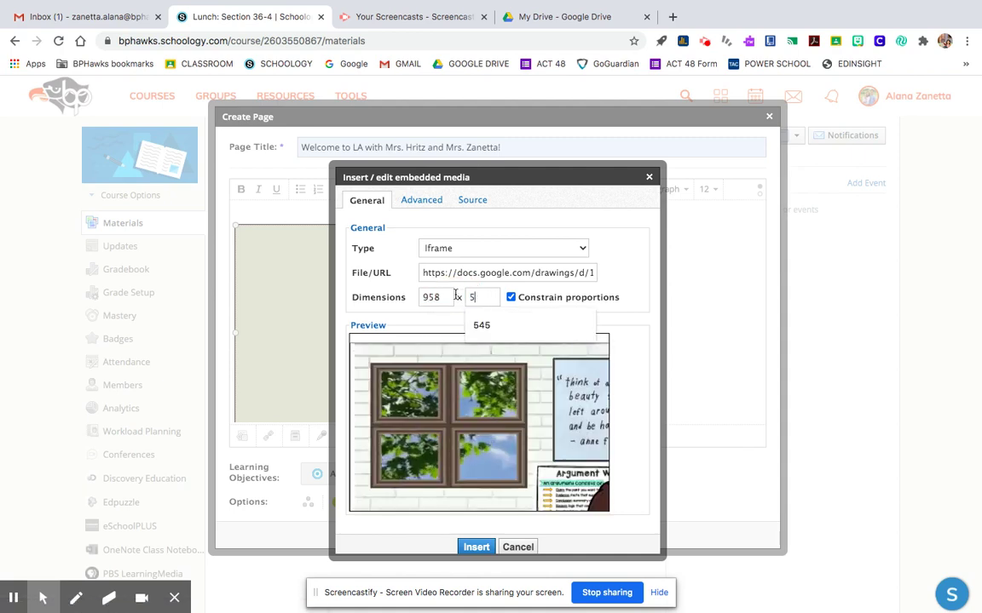
pyautogui.write('45')
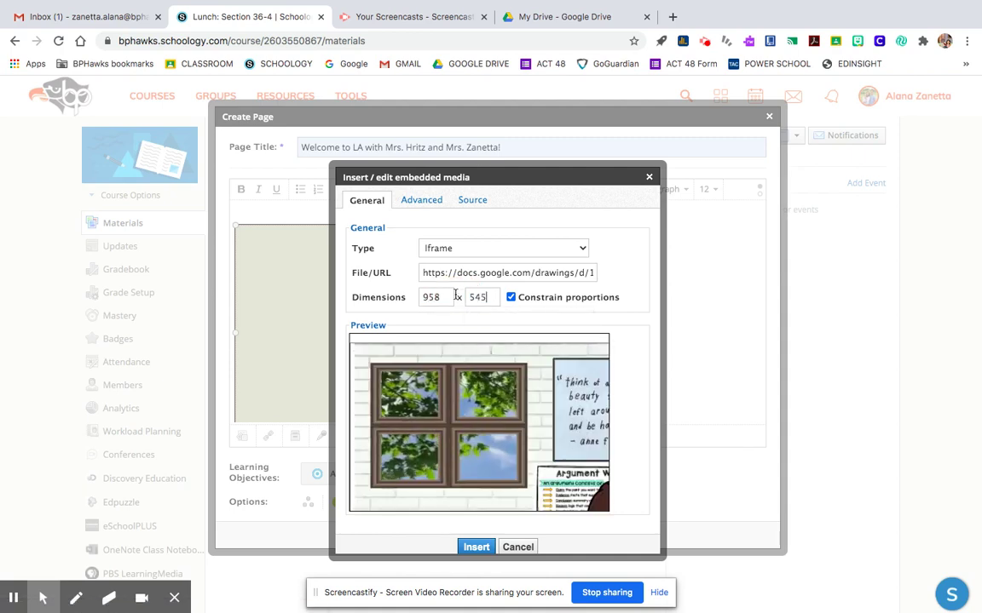
pyautogui.click(511, 297)
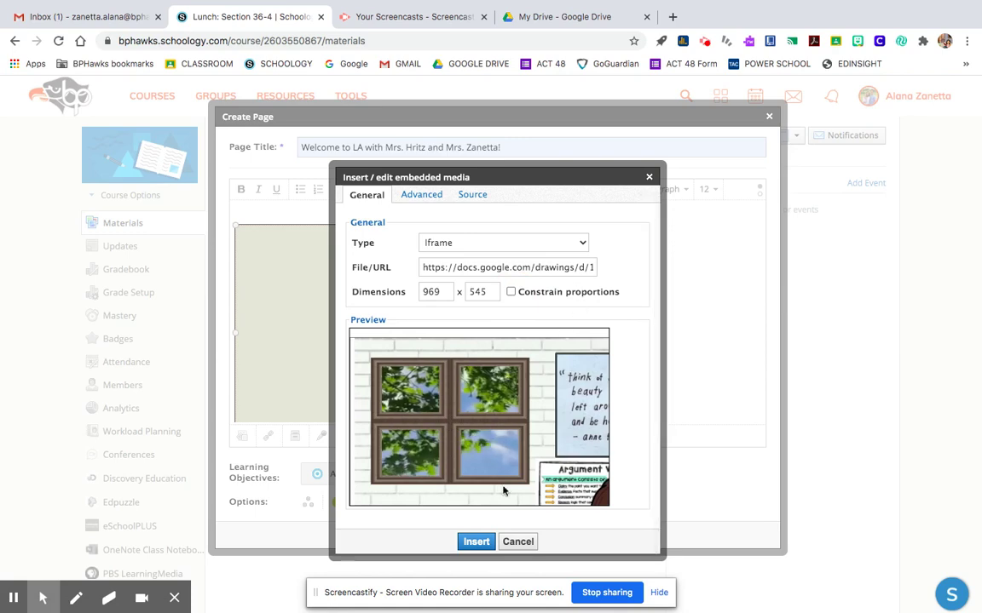
# - Apply the new embed size and save the new welcome page
pyautogui.click(475, 541)
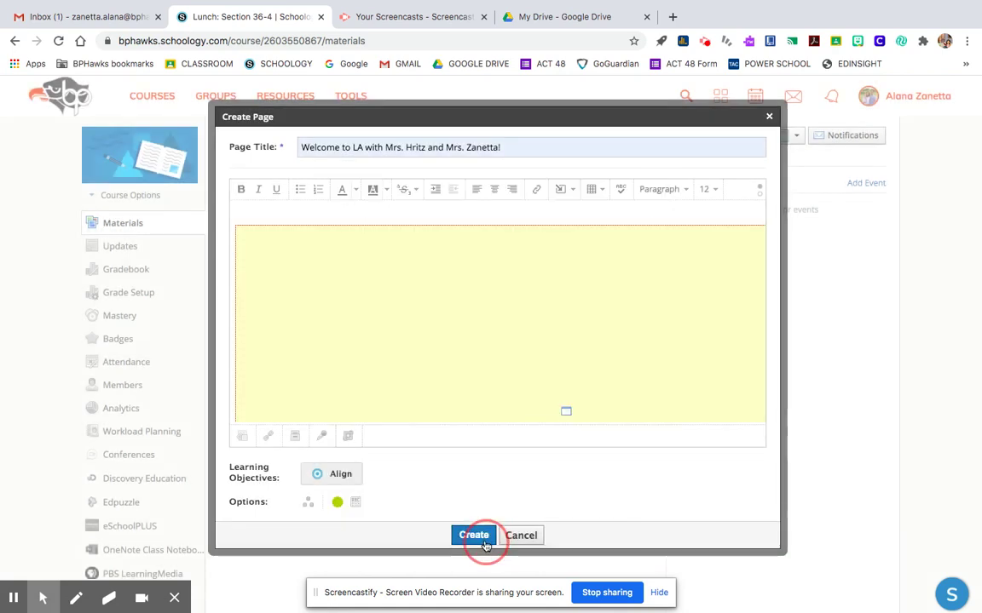
pyautogui.click(492, 405)
pyautogui.click(473, 537)
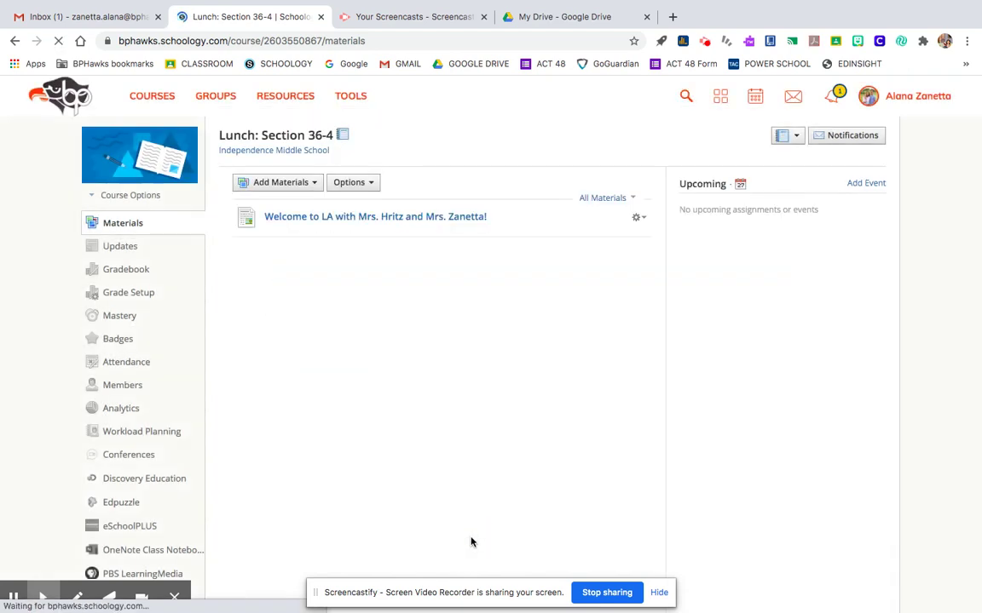
# - On the course welcome page, select the Welcome to Language Arts classroom banner image for copying
pyautogui.click(451, 219)
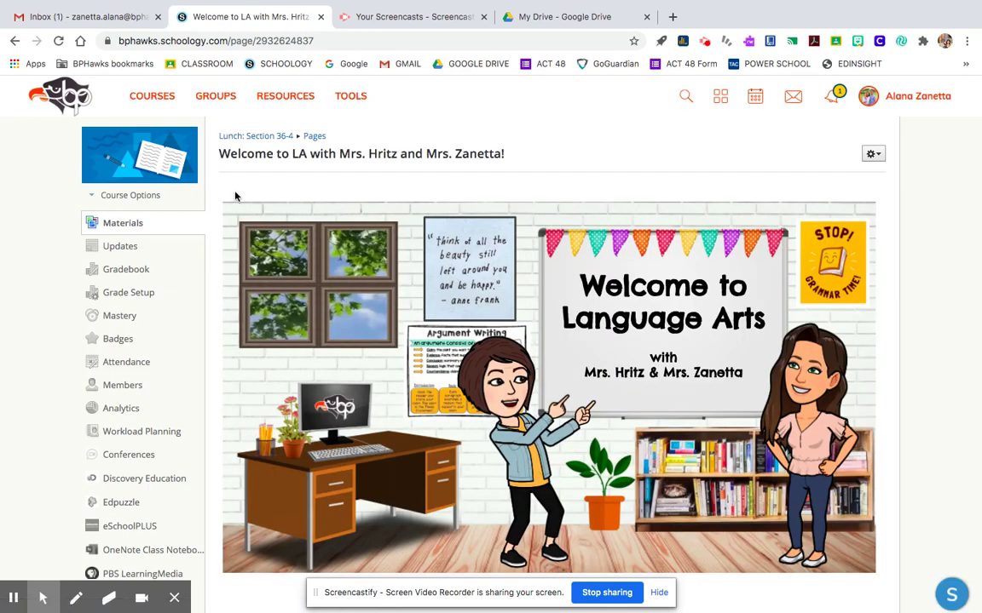
pyautogui.click(235, 190)
pyautogui.click(303, 338)
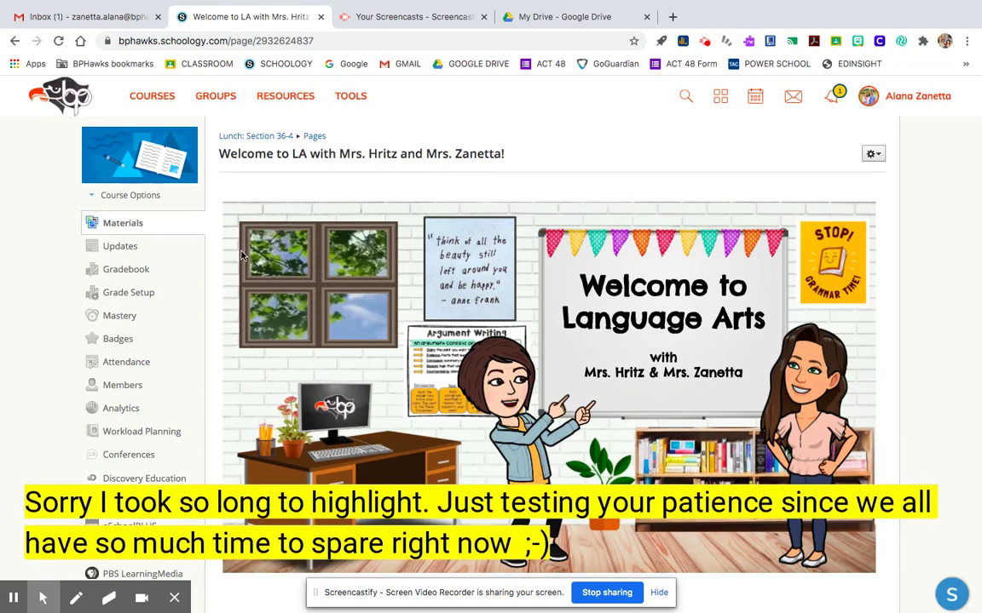
pyautogui.click(218, 217)
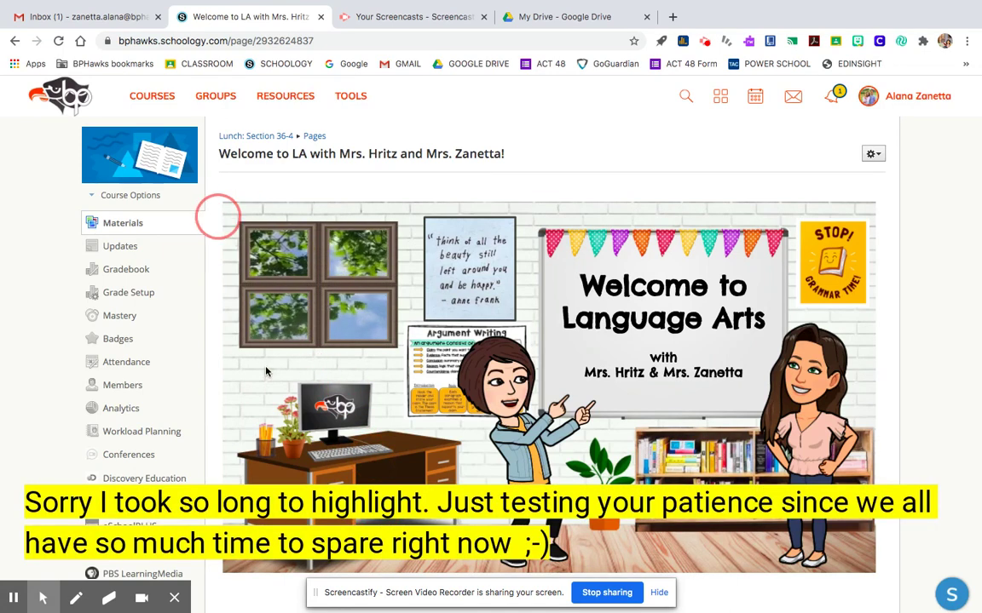
pyautogui.scroll(-2, 251, 349)
pyautogui.scroll(2, 265, 372)
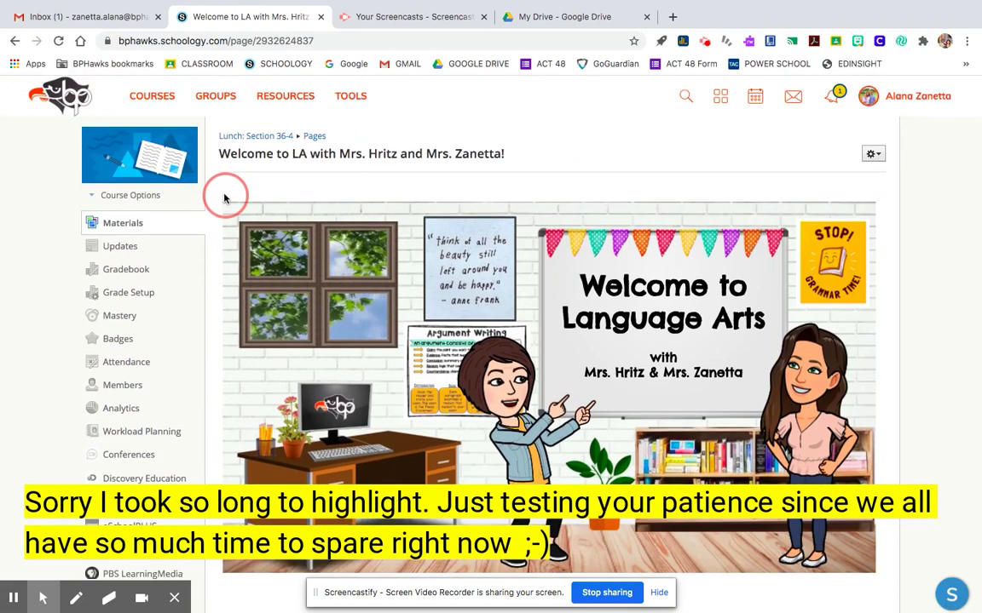
pyautogui.click(285, 356)
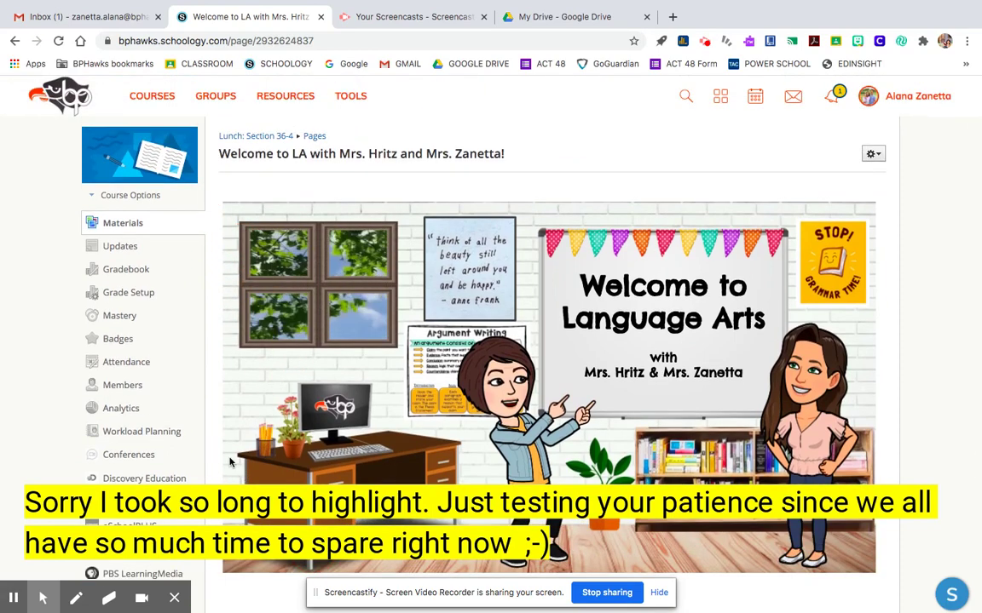
pyautogui.click(213, 418)
pyautogui.click(217, 438)
pyautogui.scroll(-3, 335, 496)
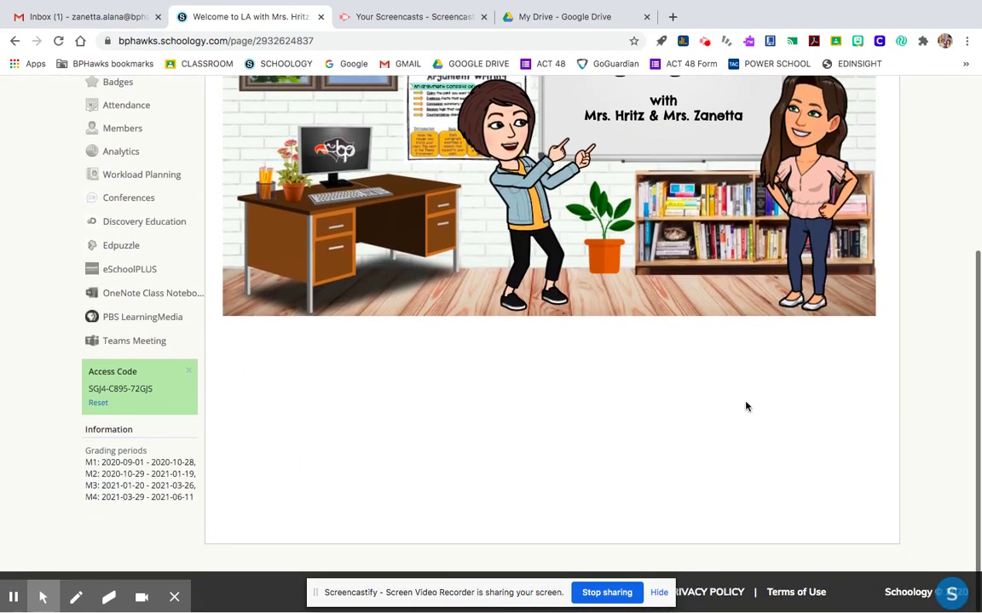
pyautogui.click(767, 215)
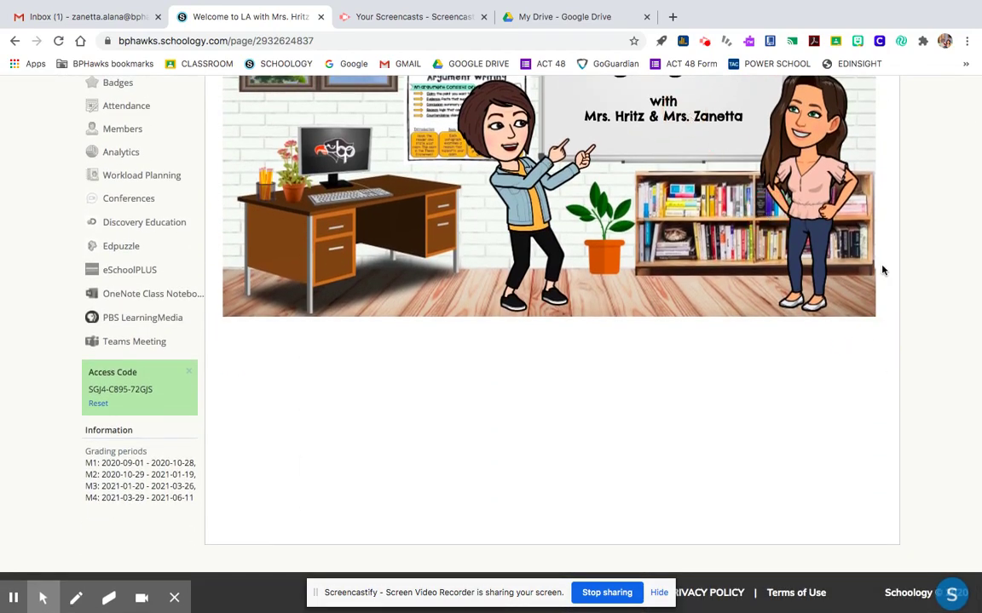
pyautogui.scroll(5, 887, 265)
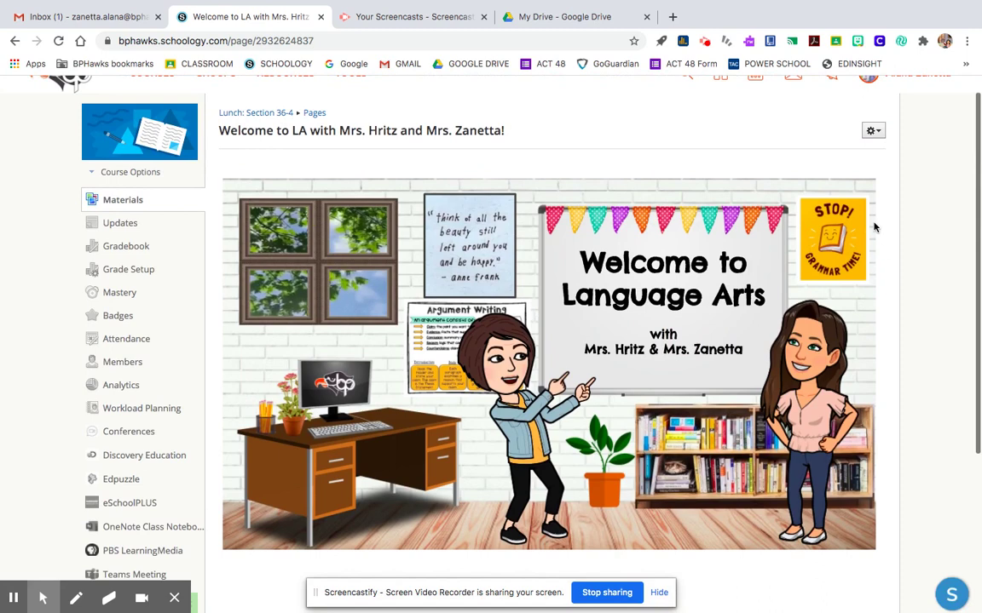
pyautogui.click(888, 232)
pyautogui.click(812, 197)
pyautogui.click(752, 170)
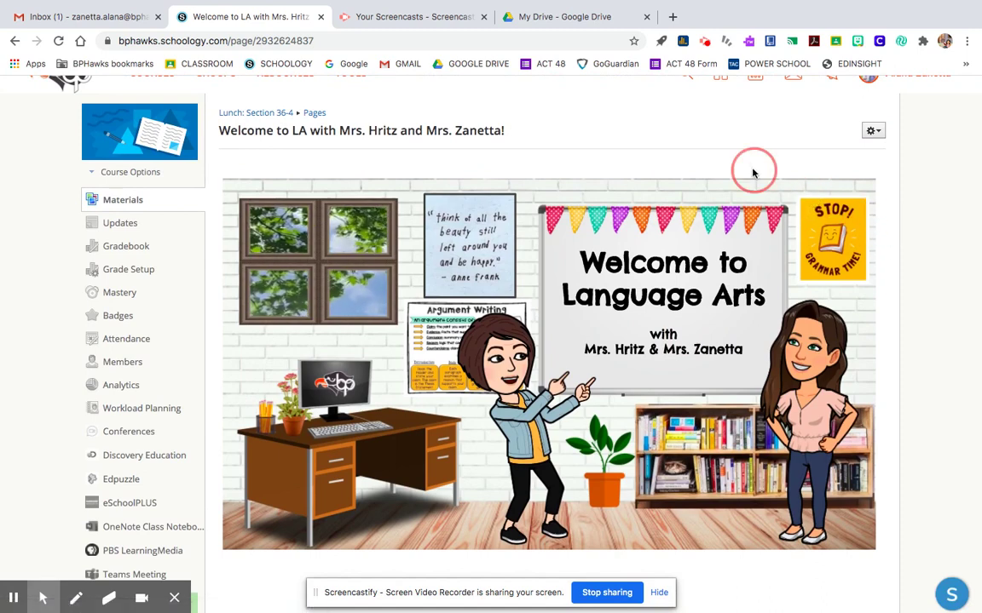
# - Paste the copied banner into a new Lunch course update and mark it as an announcement
pyautogui.click(130, 226)
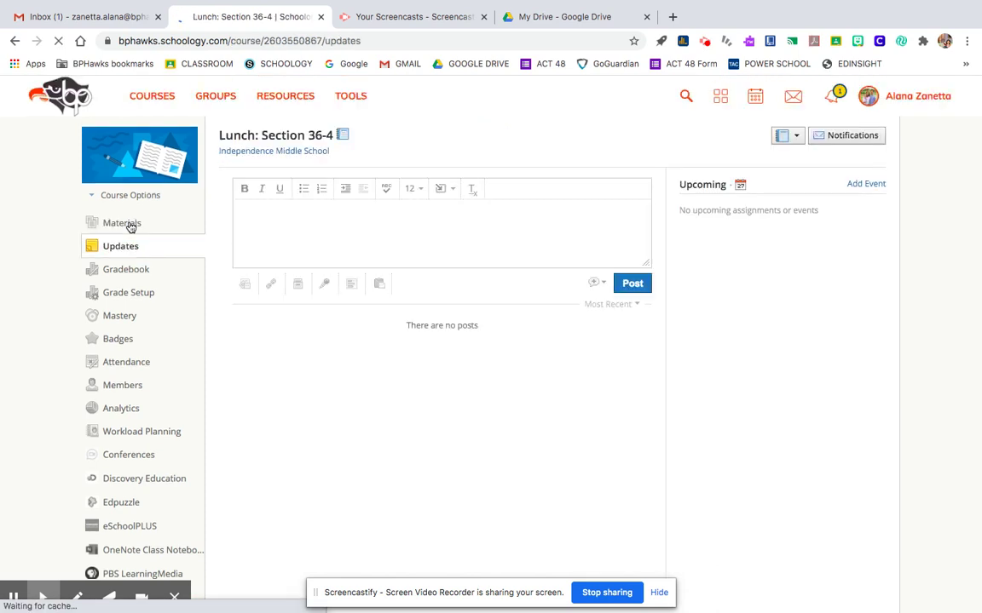
pyautogui.click(315, 217)
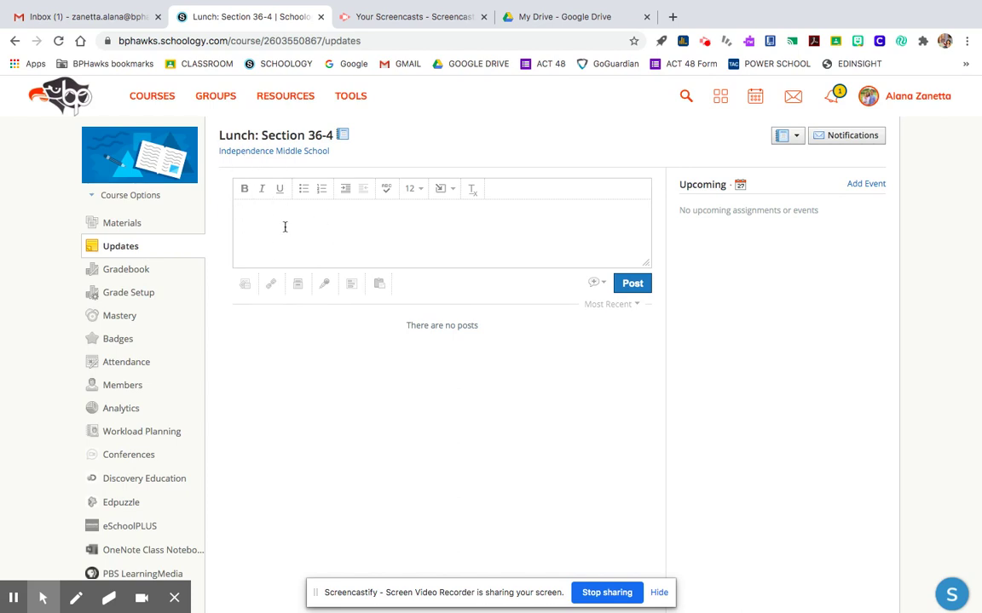
pyautogui.hotkey('ctrl', 'v')
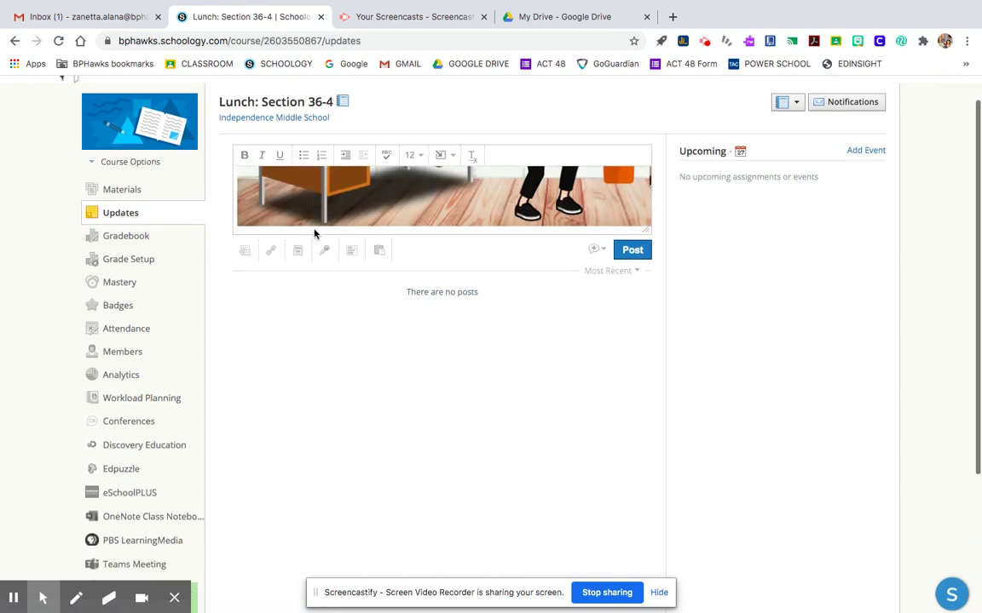
pyautogui.scroll(2, 314, 231)
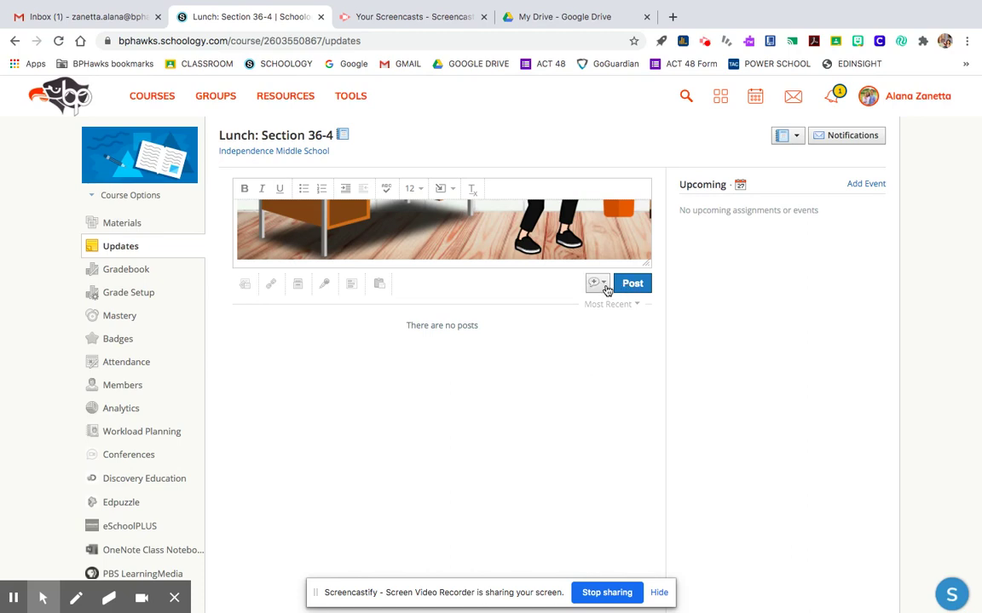
pyautogui.click(605, 289)
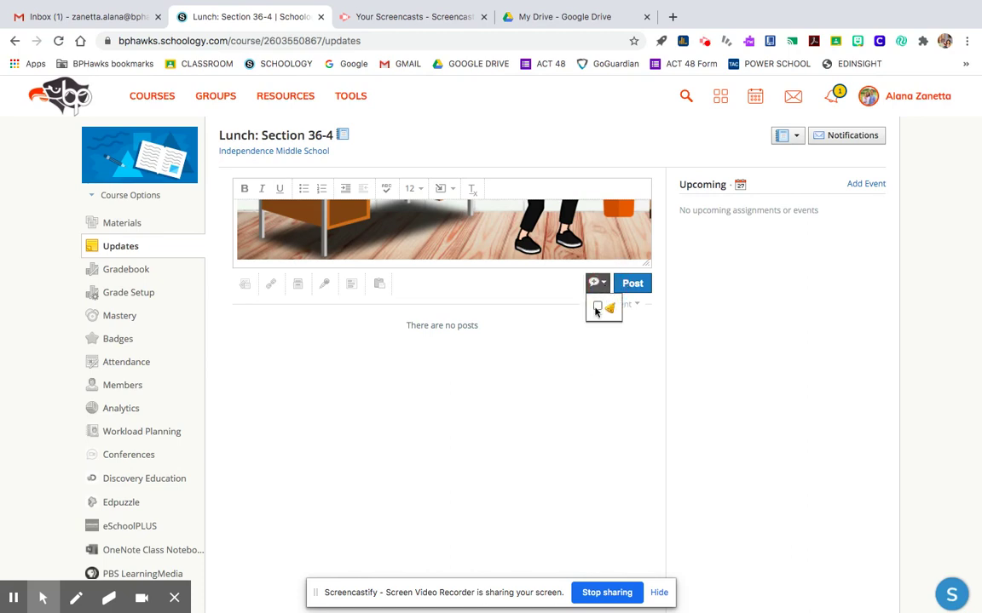
pyautogui.click(598, 306)
# - Post the banner announcement, check it at the top of Updates, then go to Materials
pyautogui.click(635, 286)
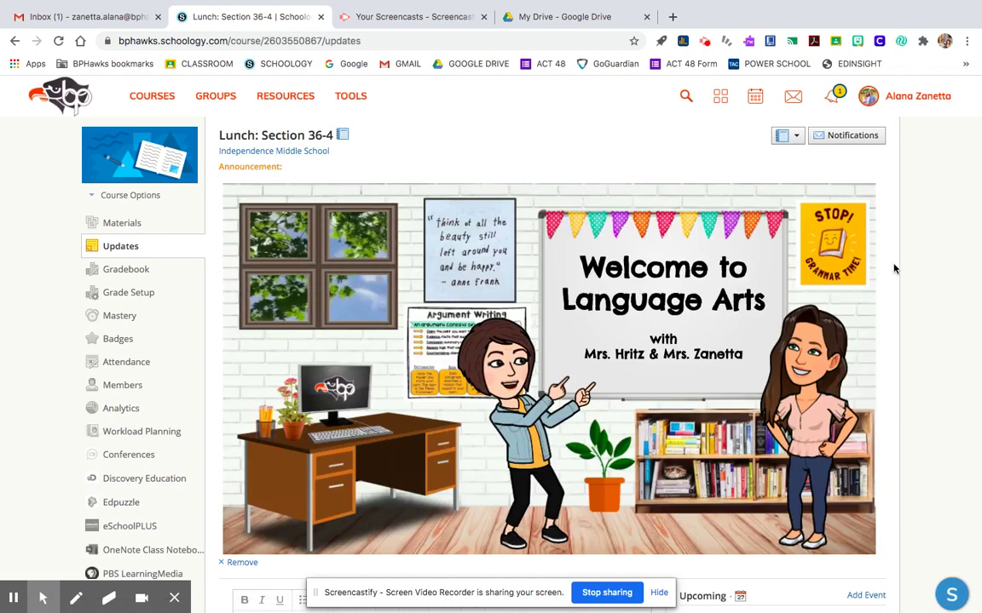
pyautogui.scroll(-2, 894, 269)
pyautogui.scroll(2, 894, 268)
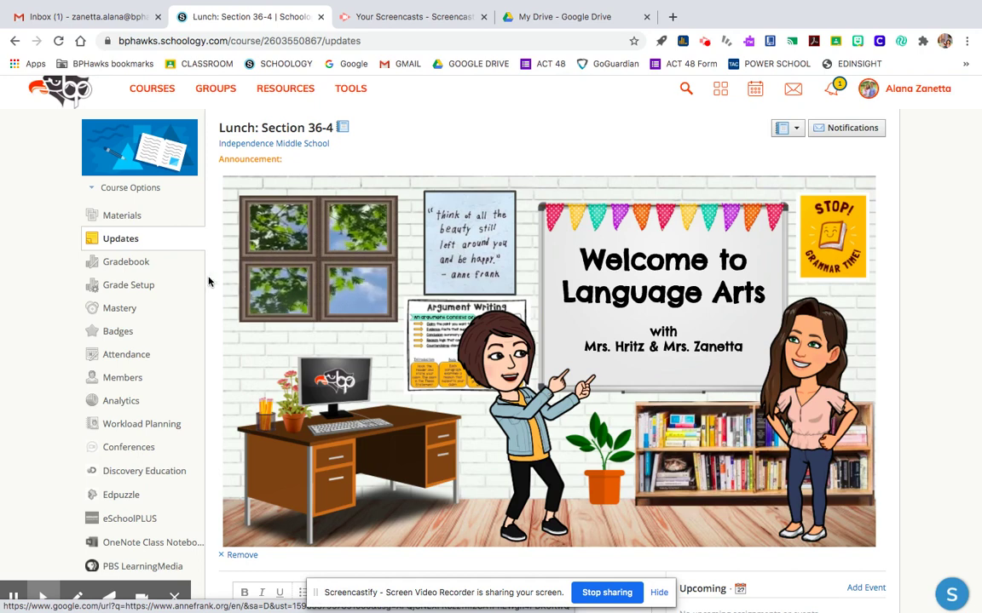
pyautogui.click(124, 221)
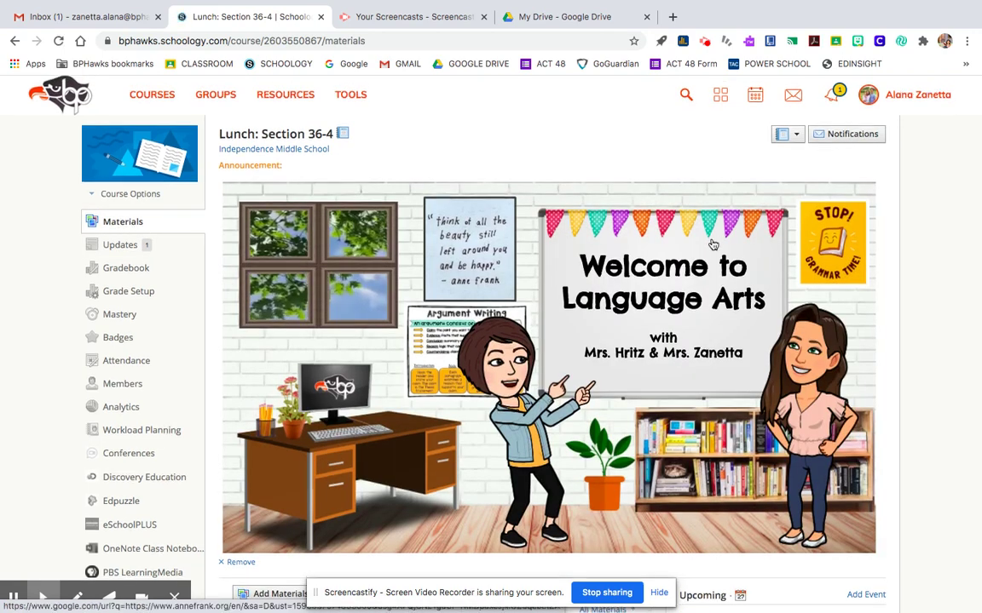
# - Delete the Welcome to LA page from the course materials
pyautogui.scroll(-4, 682, 281)
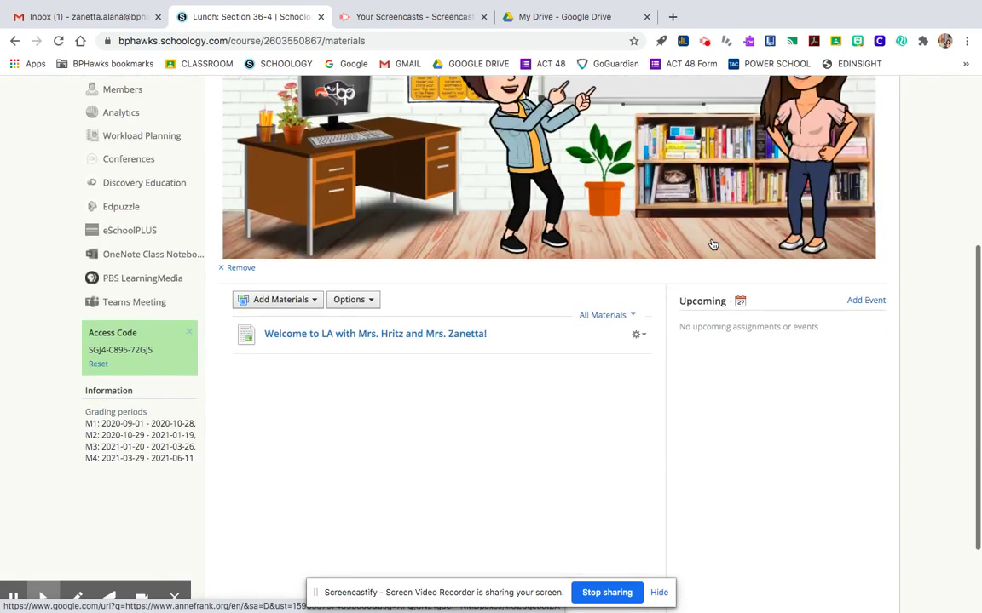
pyautogui.click(639, 335)
pyautogui.click(666, 428)
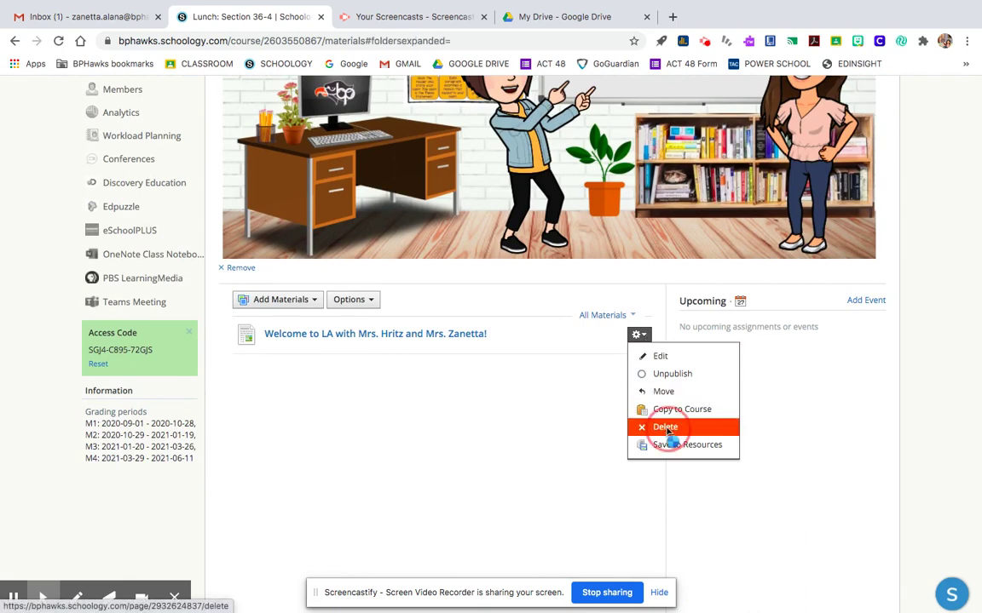
pyautogui.click(474, 265)
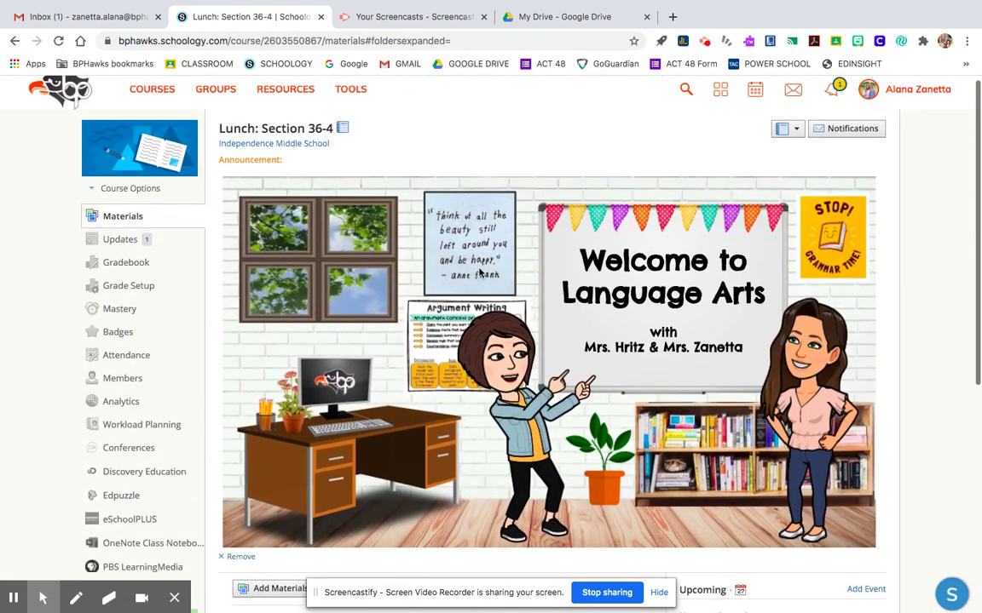
# - Return to the course Updates page and check the banner announcement is still shown
pyautogui.scroll(-5, 473, 268)
pyautogui.scroll(6, 473, 268)
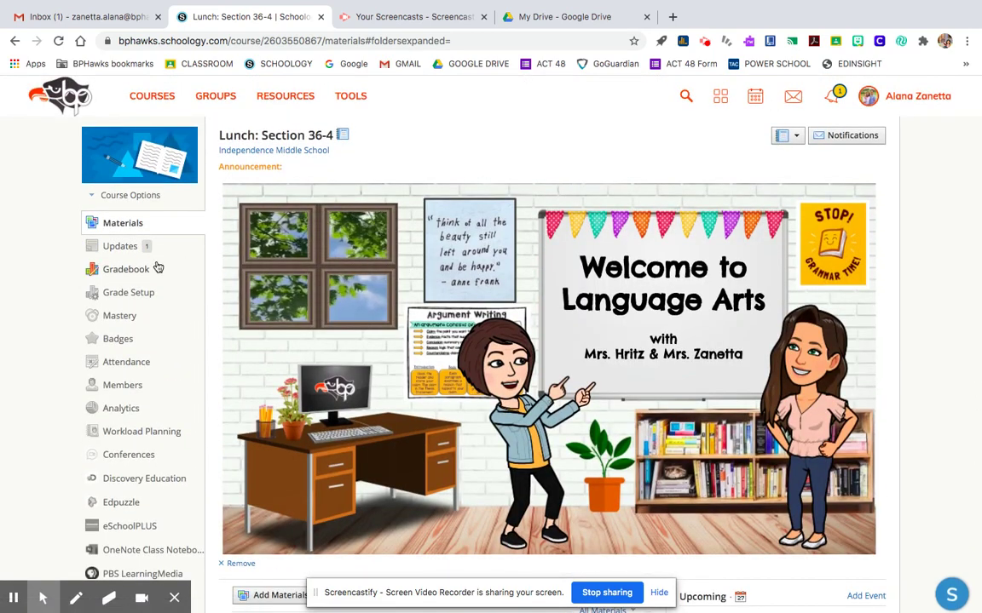
pyautogui.click(124, 249)
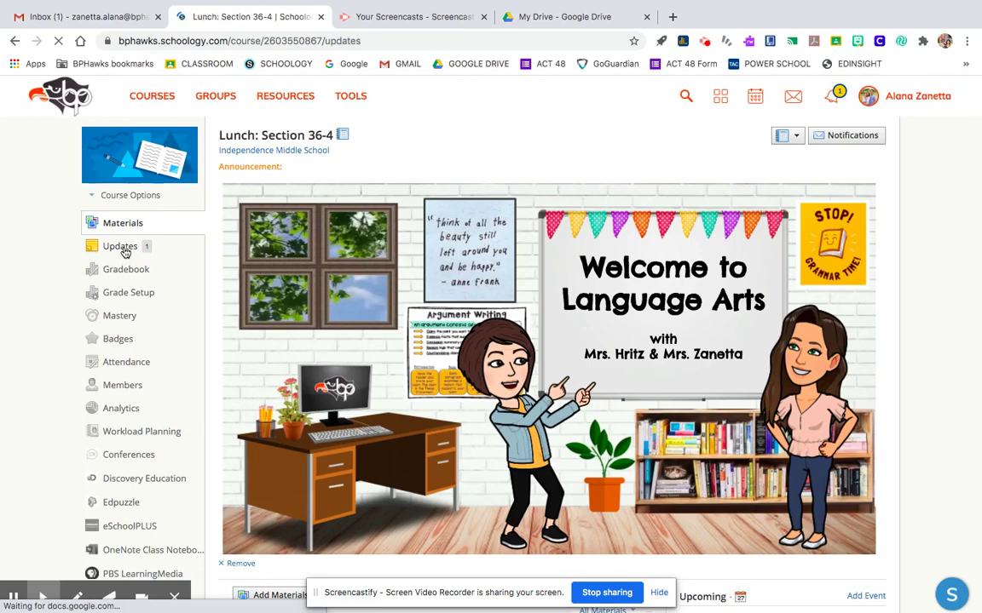
pyautogui.scroll(-4, 123, 253)
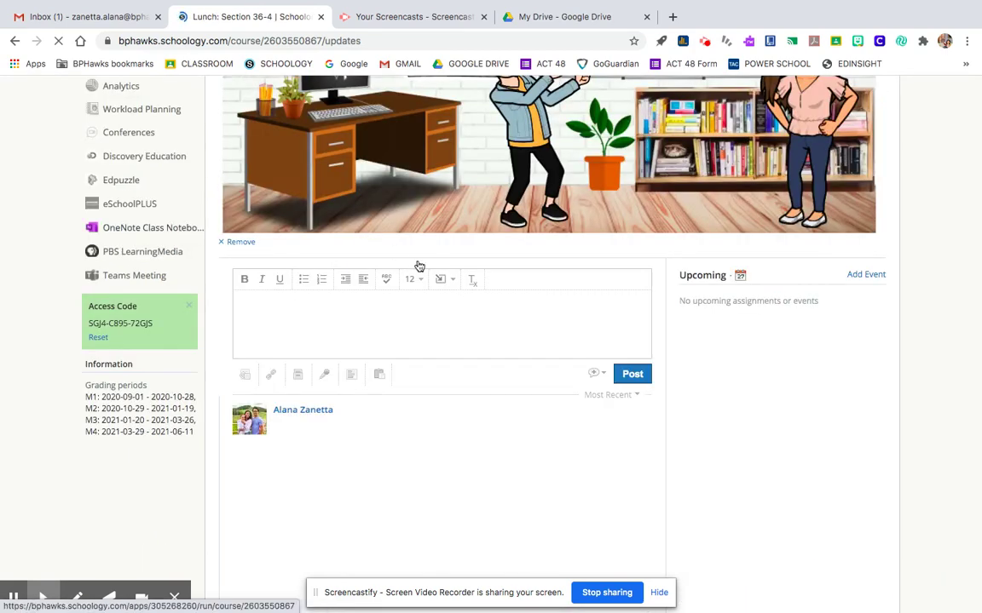
pyautogui.scroll(4, 417, 264)
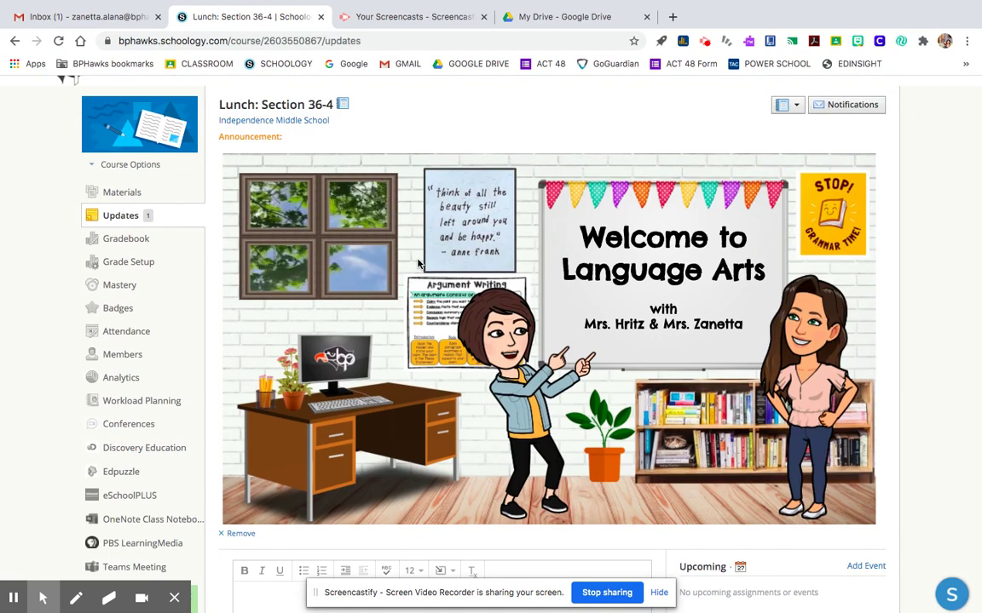
pyautogui.scroll(-1, 418, 264)
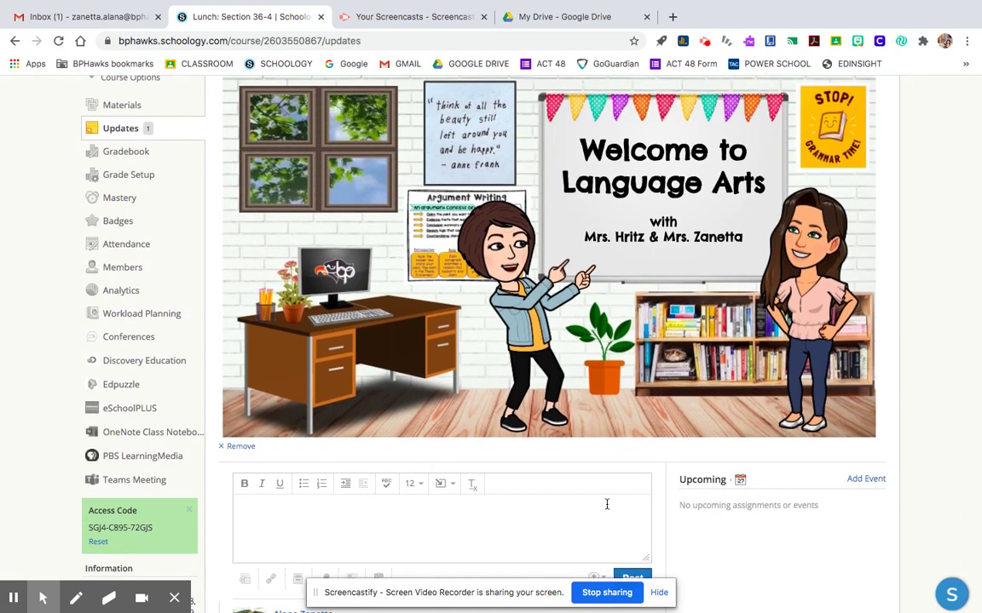